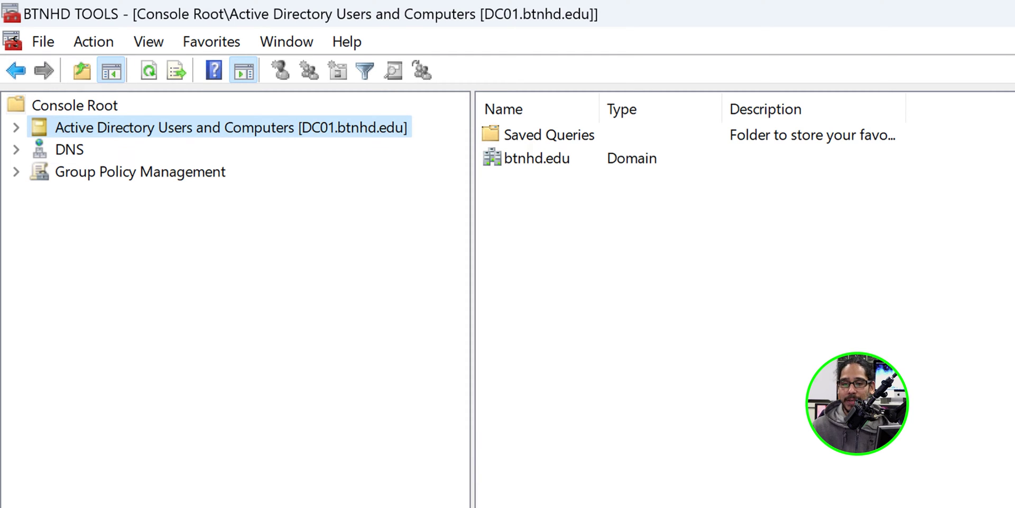
Create a GPO named "COMPUTER: Certificate Enrollment Policy" in the btnhd.edu domain and link it there.
double_click(140, 171)
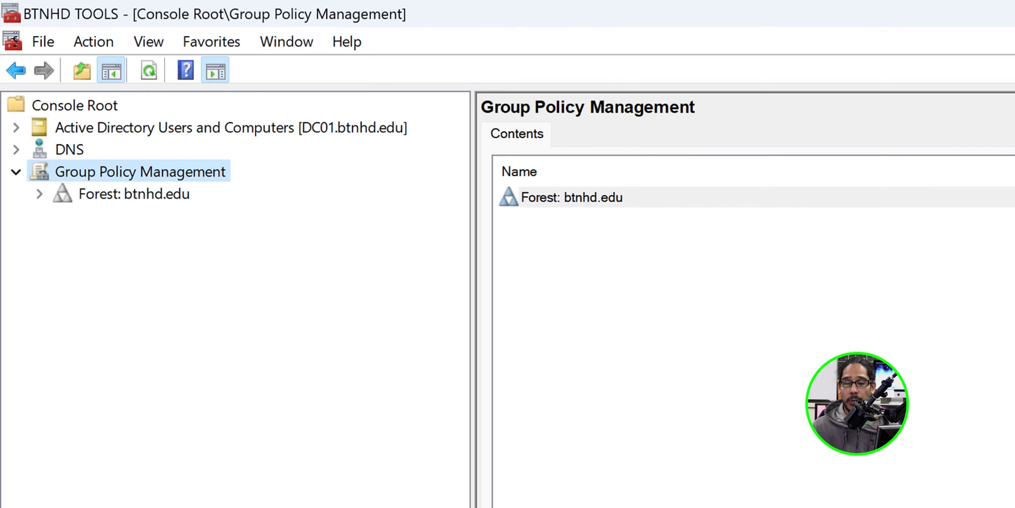
double_click(133, 193)
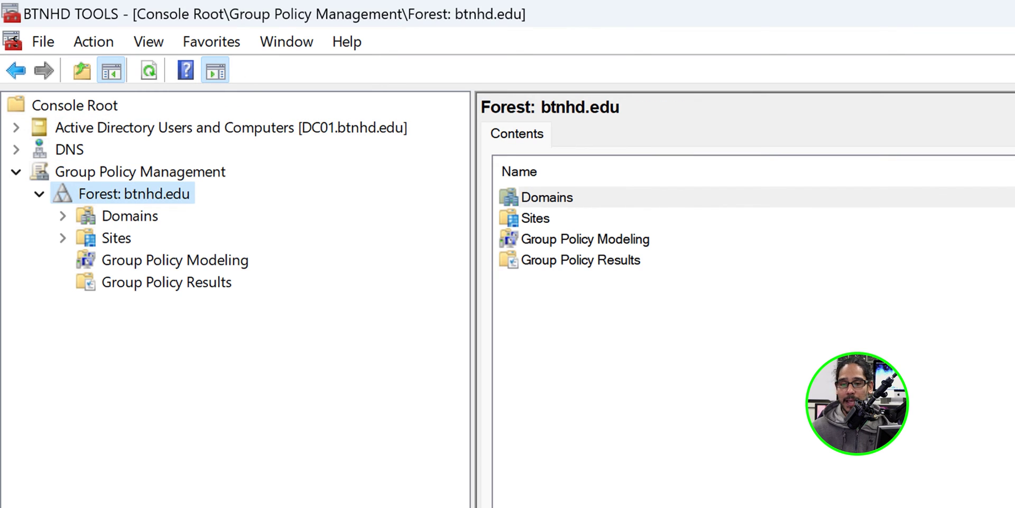
double_click(129, 215)
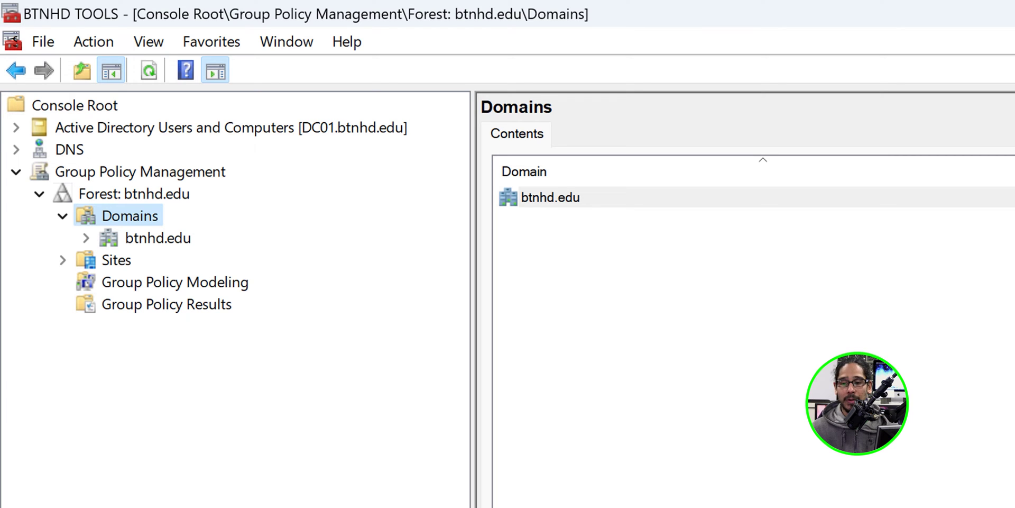
double_click(157, 238)
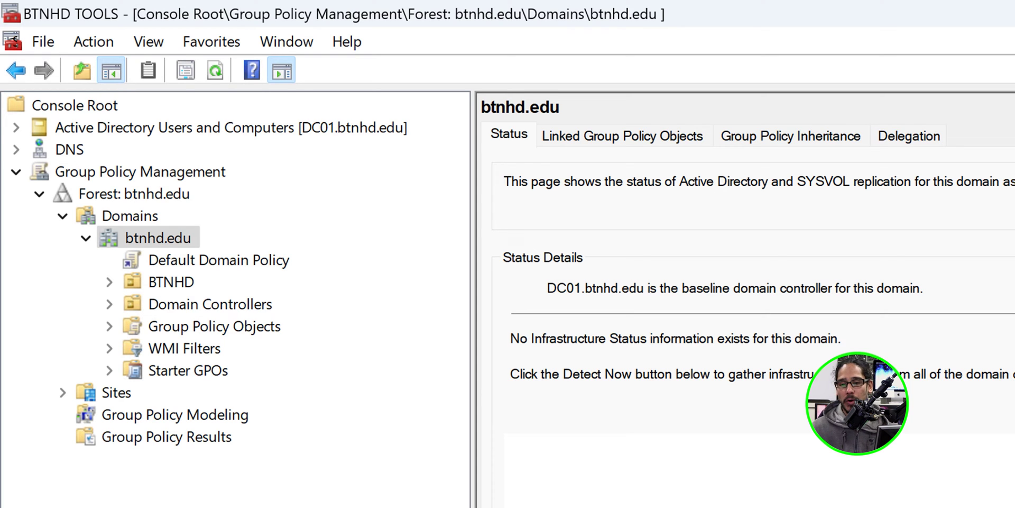
right_click(161, 241)
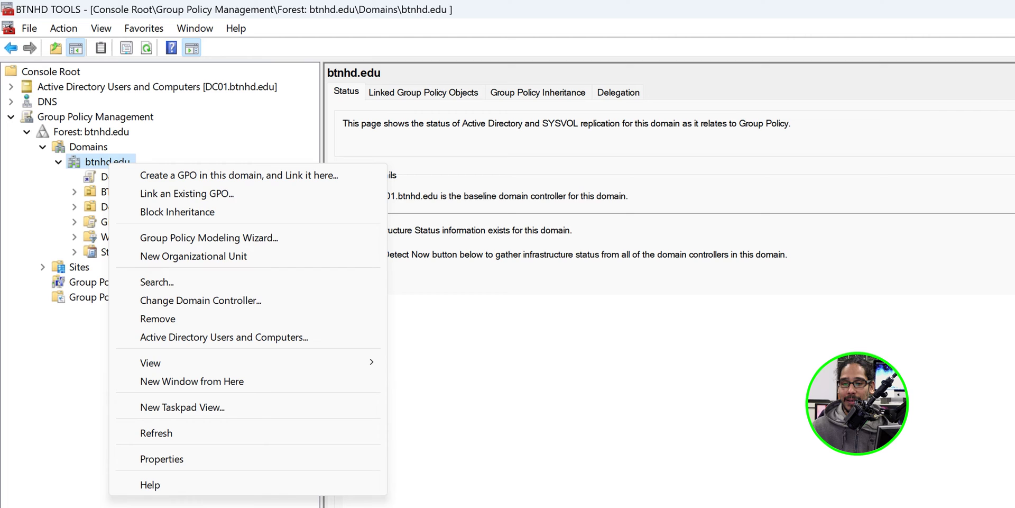
click(238, 175)
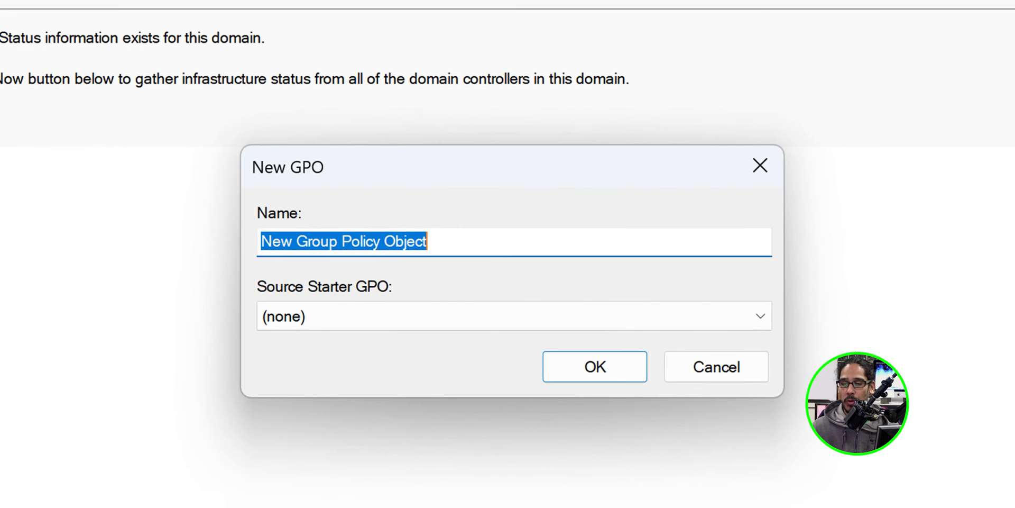
key(ctrl+v)
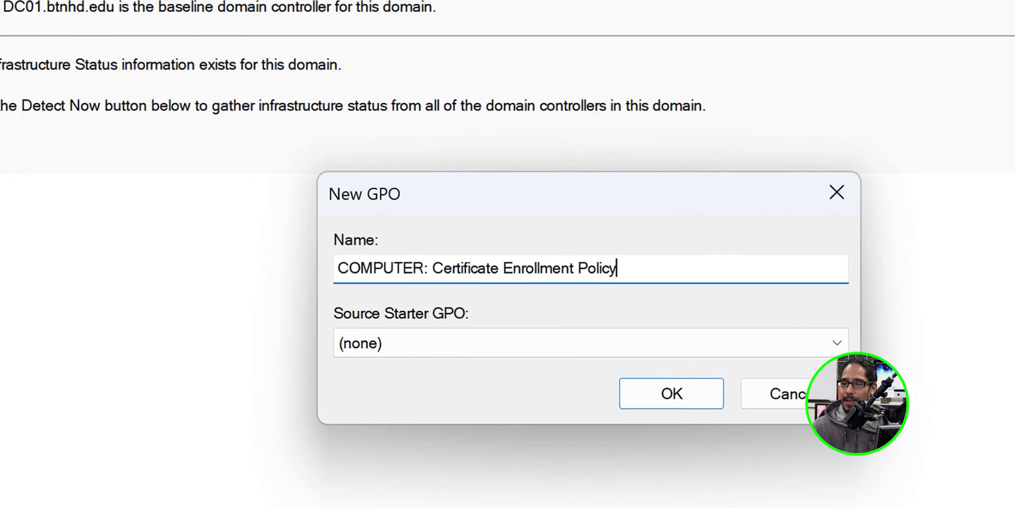
key(Return)
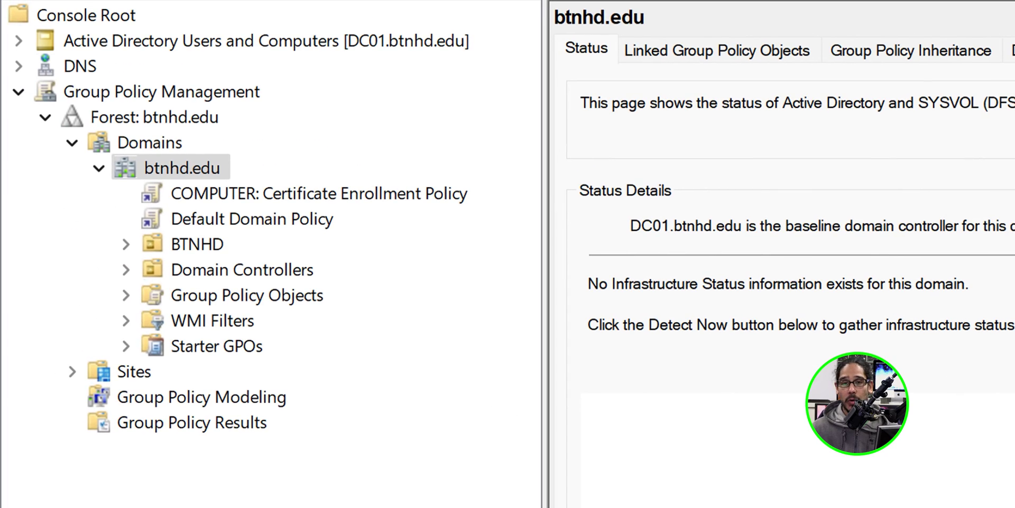
Open the Certificate Enrollment Policy GPO for editing and expand Public Key Policies in the Computer Configuration's Windows security settings.
click(318, 193)
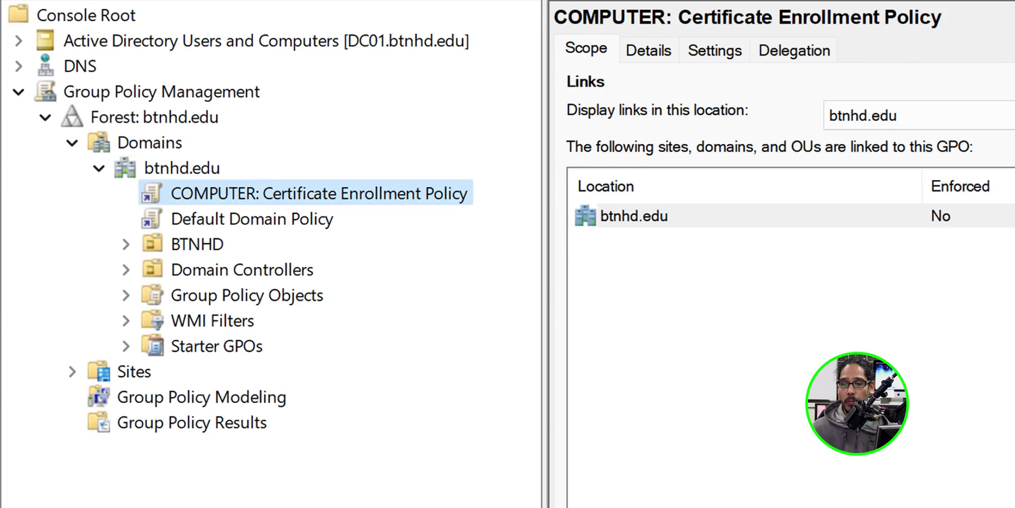
right_click(323, 186)
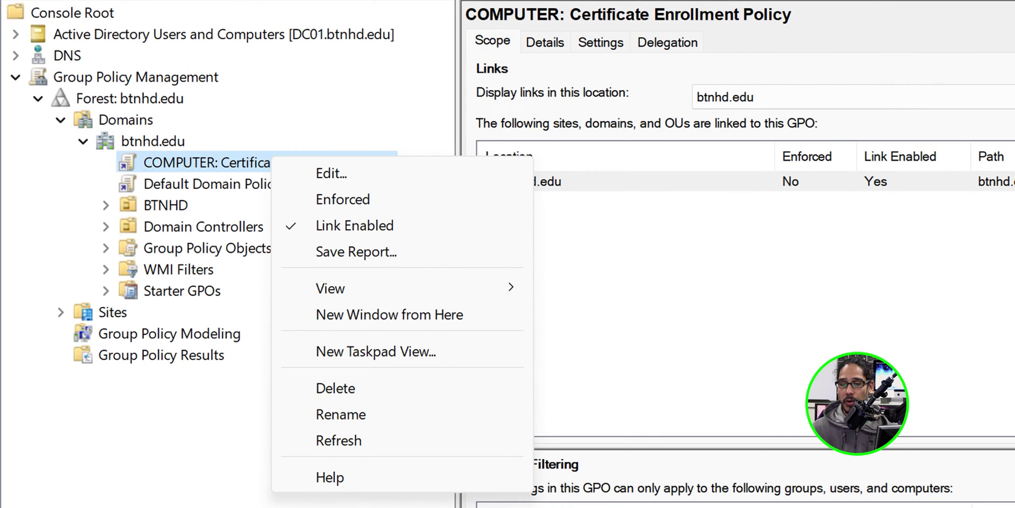
click(331, 173)
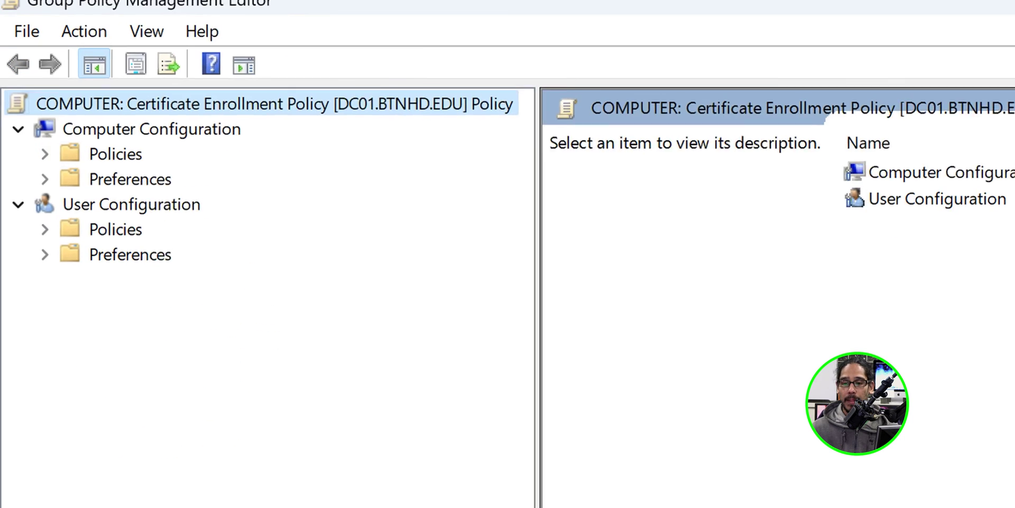
click(156, 150)
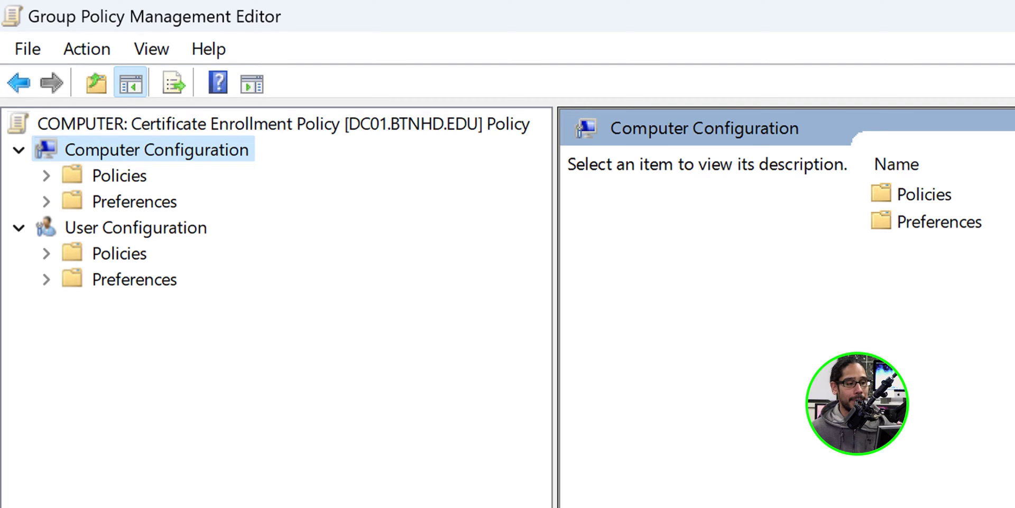
double_click(119, 175)
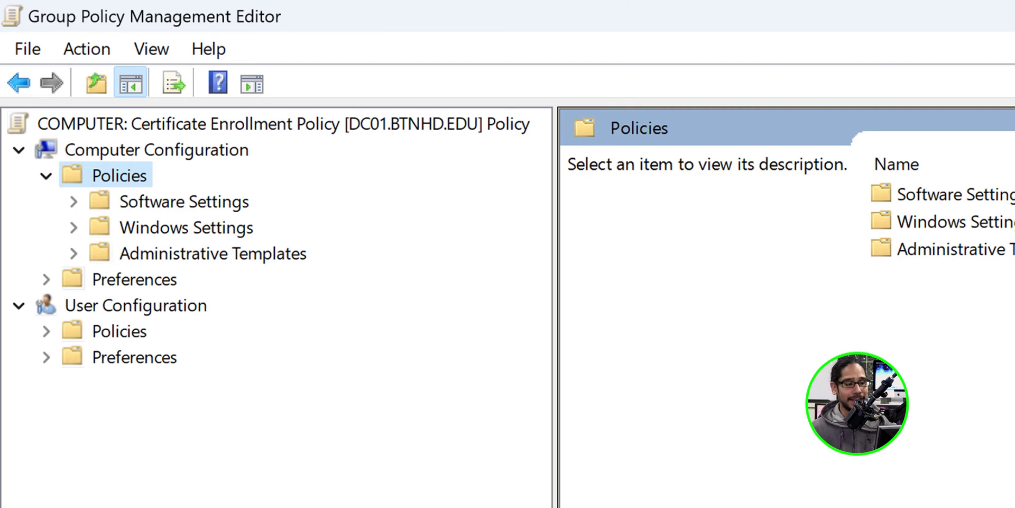
double_click(186, 228)
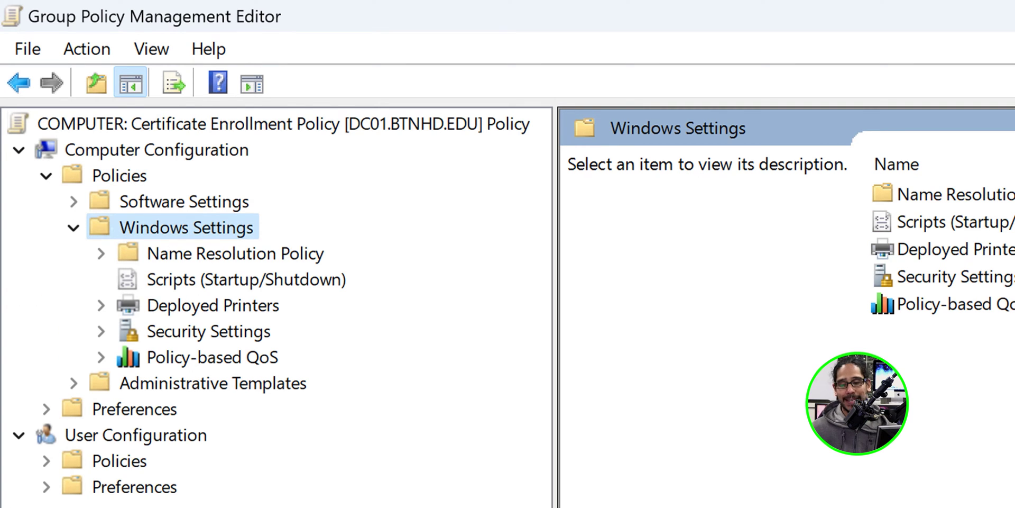
double_click(208, 331)
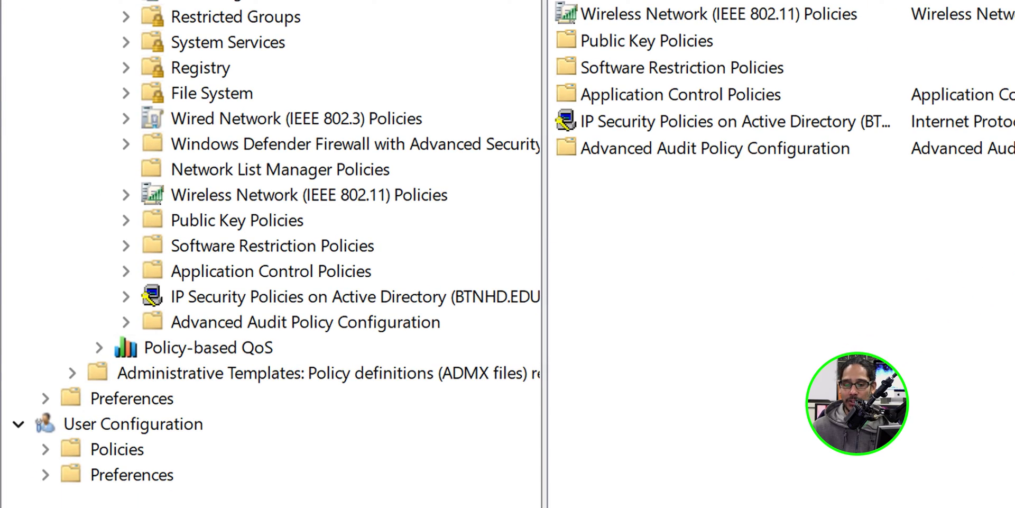
double_click(236, 220)
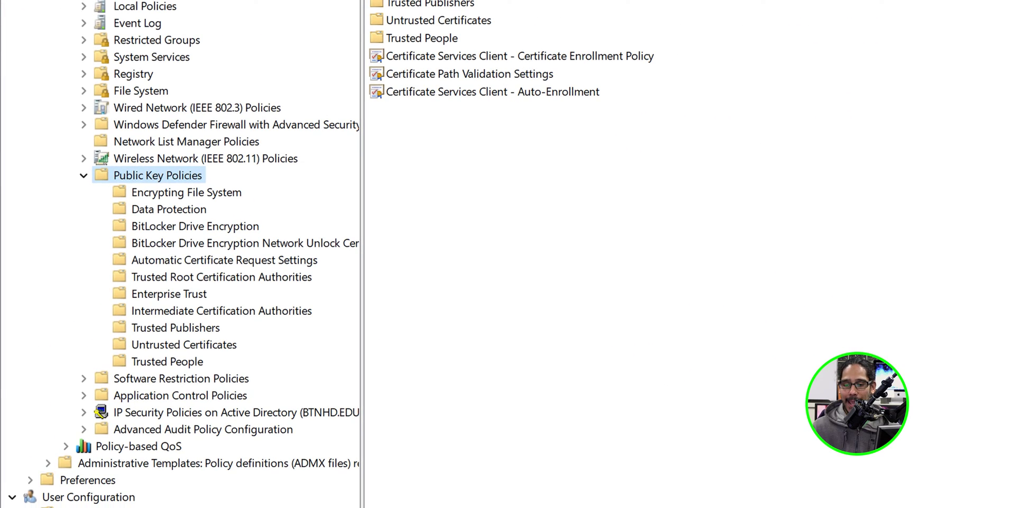
Import RootCA-CA.cer from \\interca\c$\inetpub\wwwroot\CertEnroll into the policy's Trusted Root Certification Authorities store.
click(221, 277)
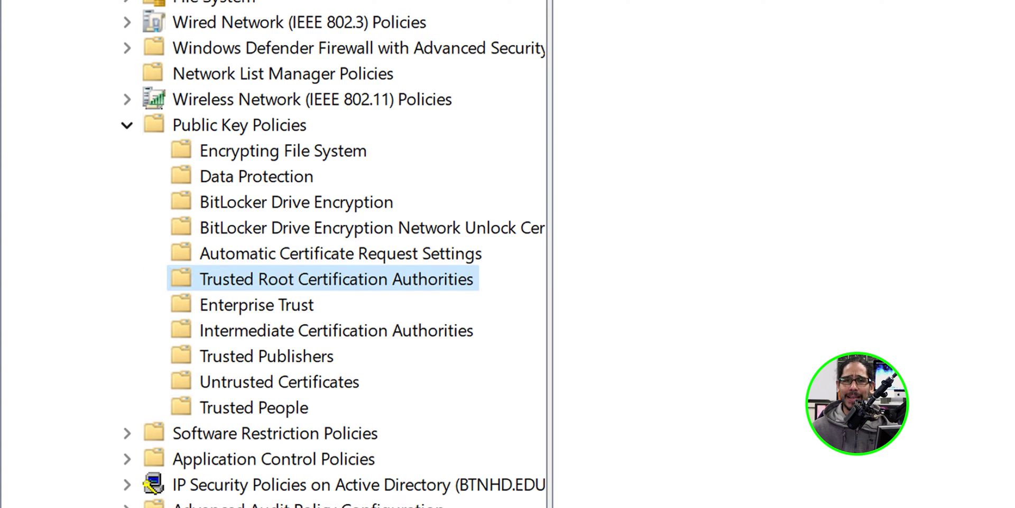
right_click(351, 278)
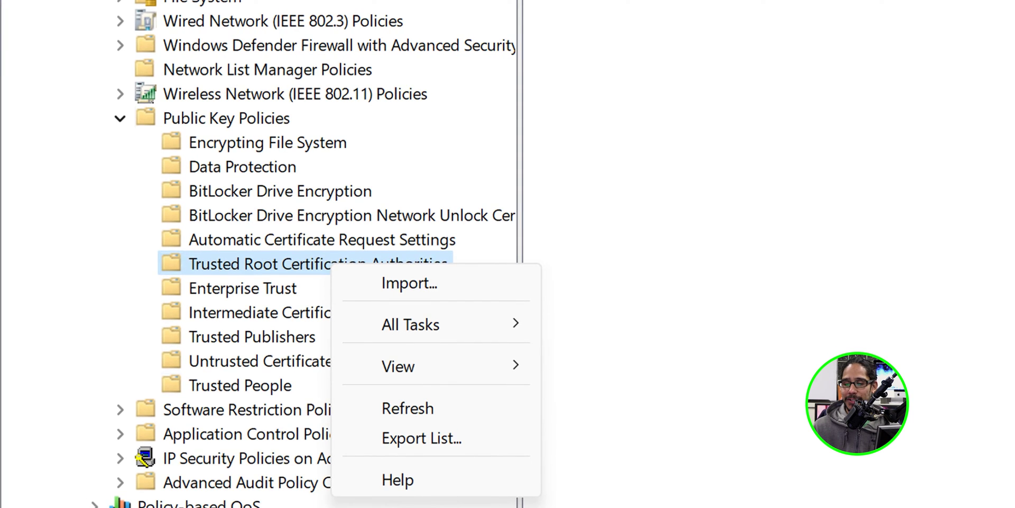
click(409, 283)
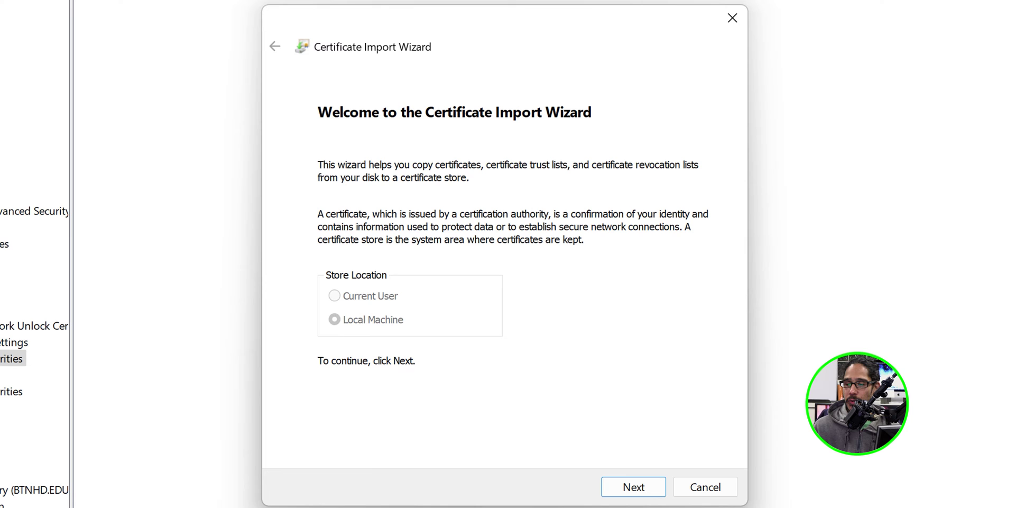
key(Return)
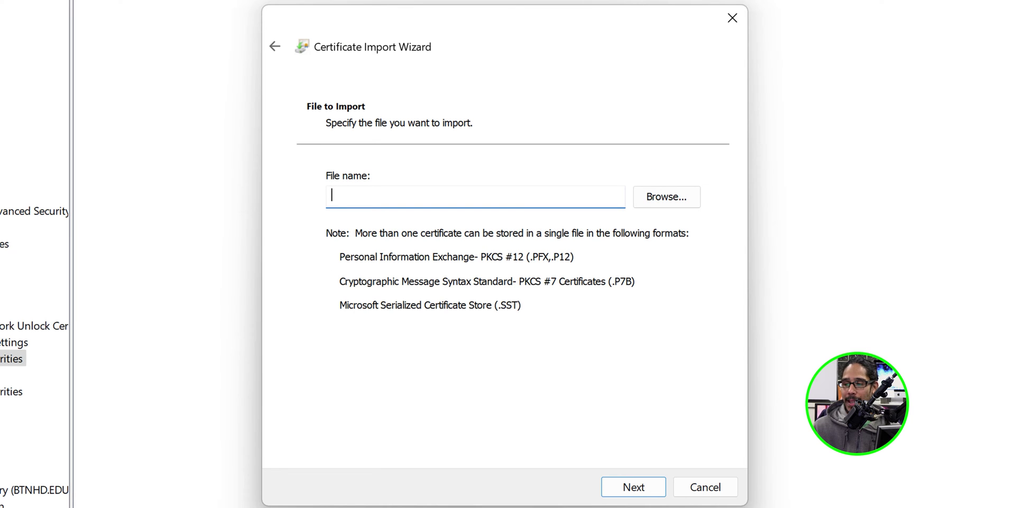
key(alt+r)
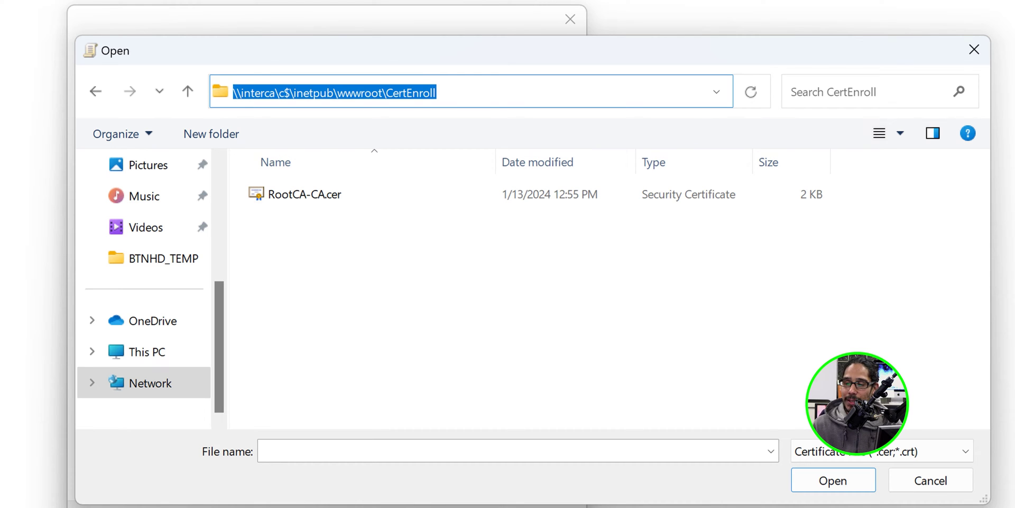
click(304, 195)
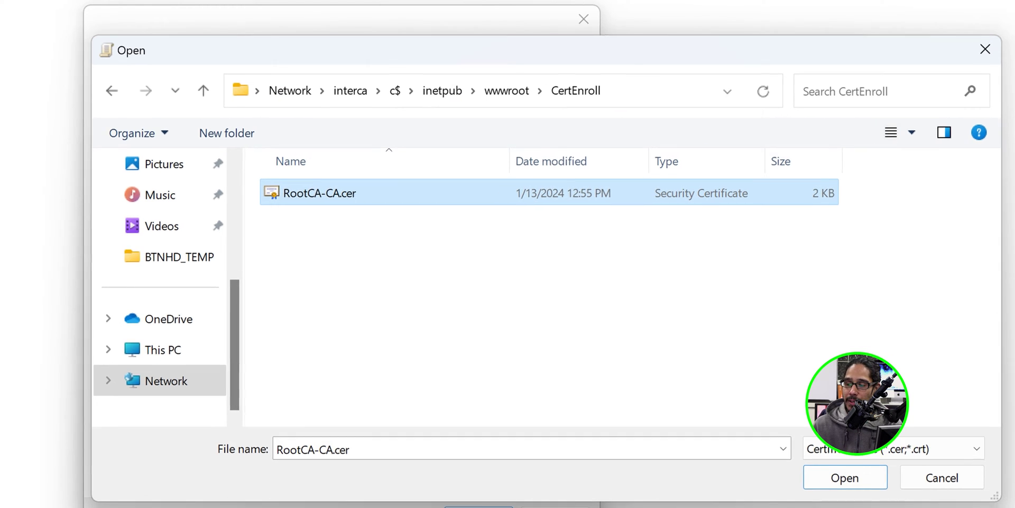
key(Return)
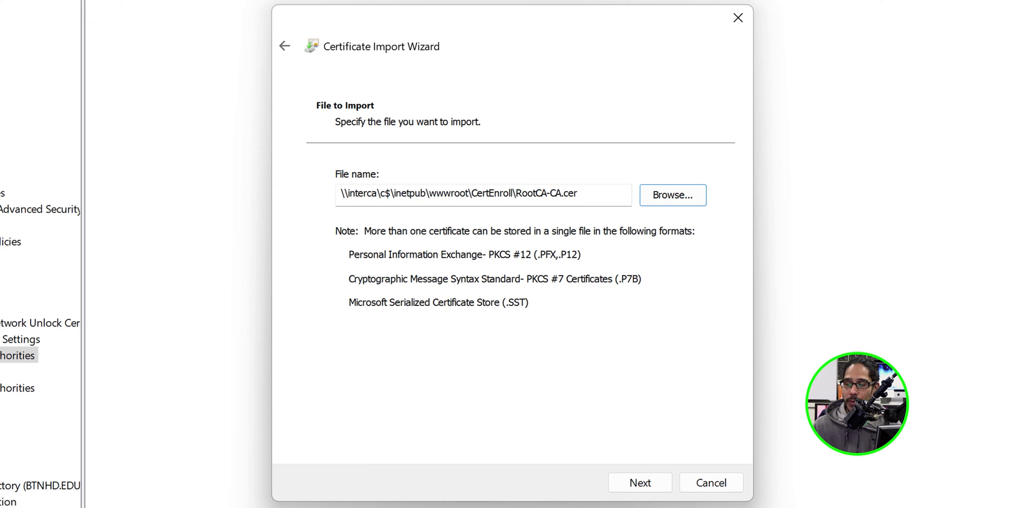
key(alt+n)
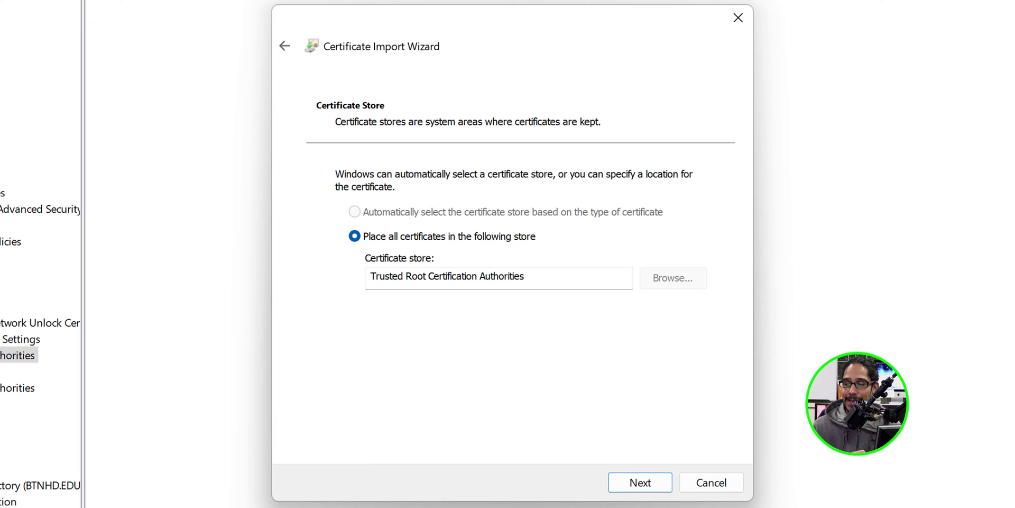
key(Return)
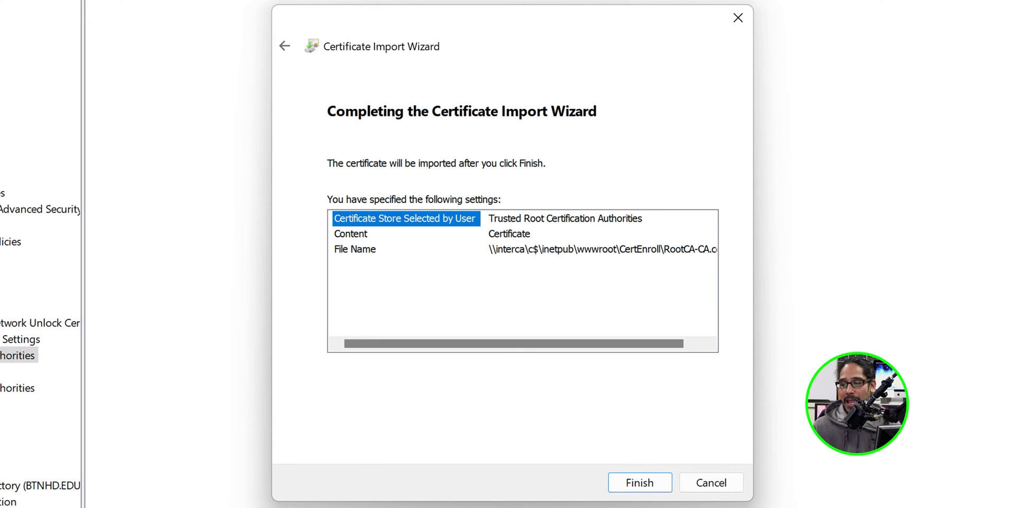
key(Return)
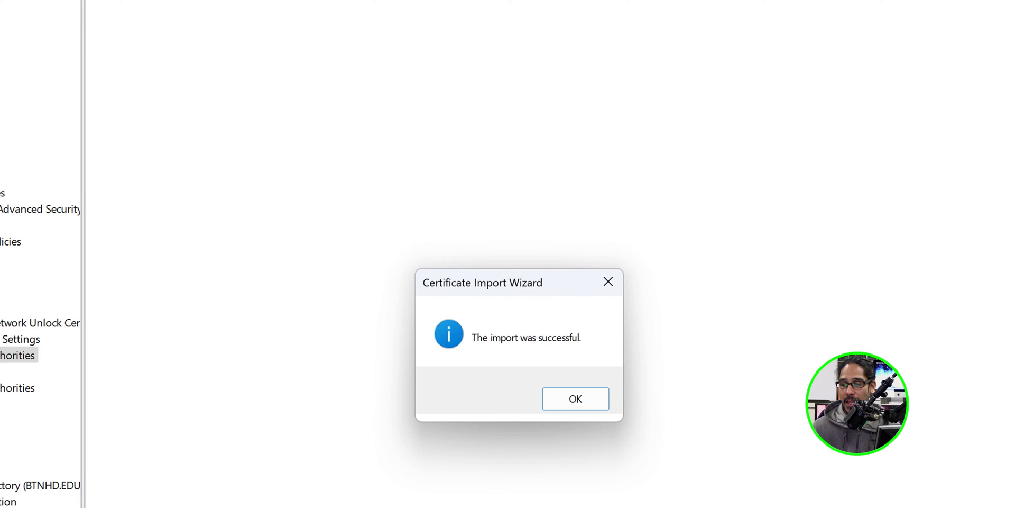
key(Return)
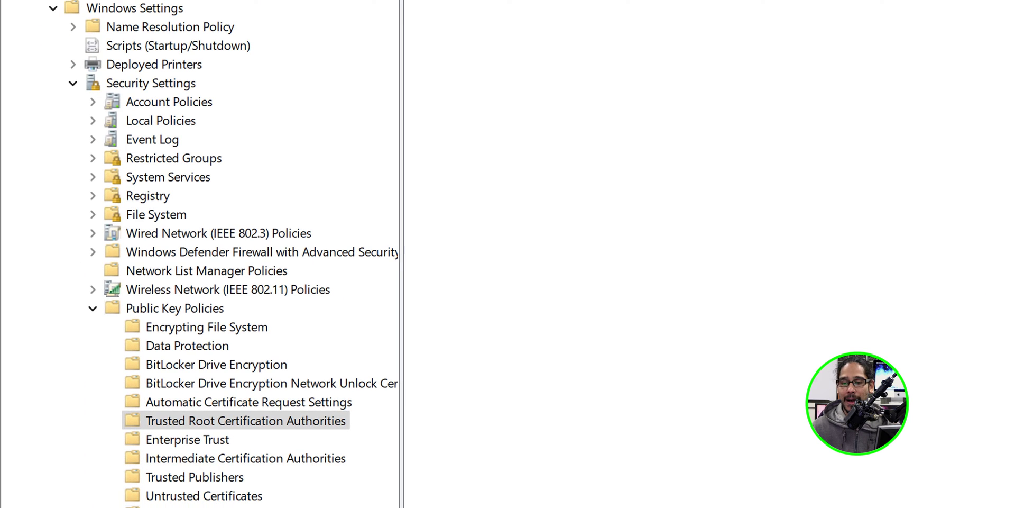
Enable Certificate Services Client - Auto-Enrollment, with renewal of expired certificates and updating of certificates that use templates both switched on.
click(175, 308)
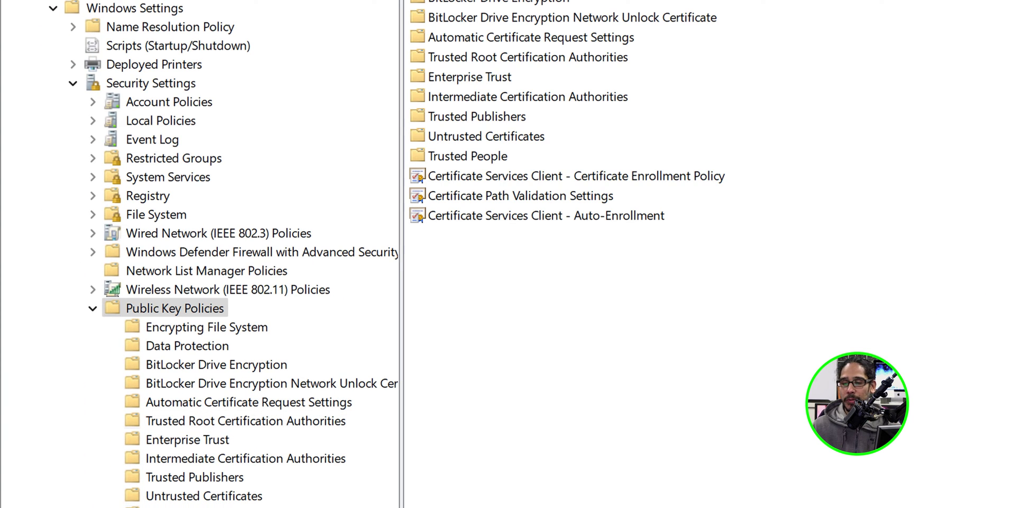
click(546, 215)
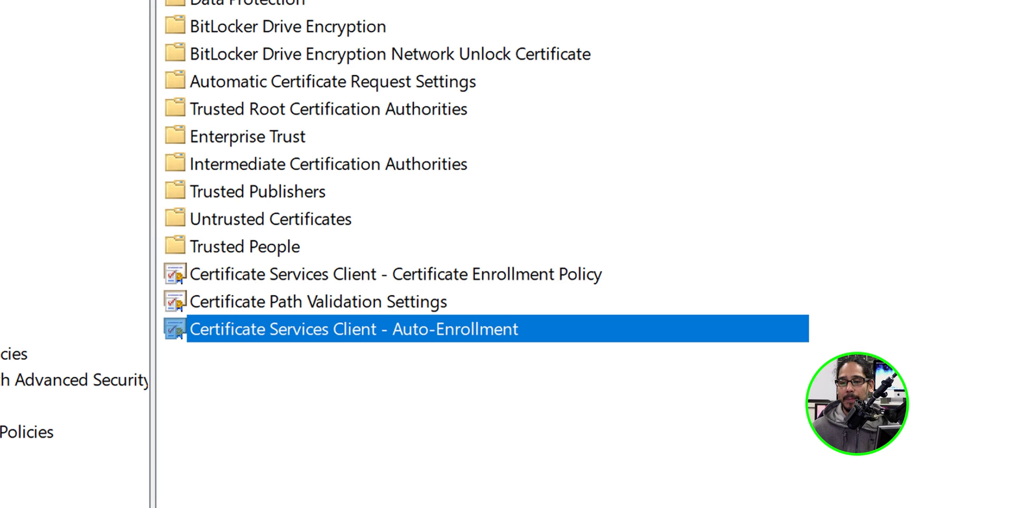
key(Return)
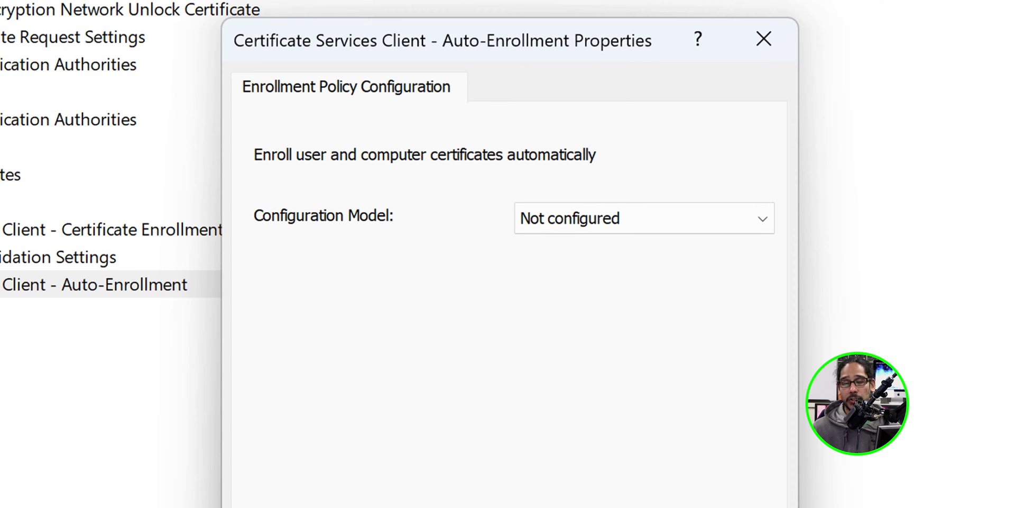
key(alt+Down)
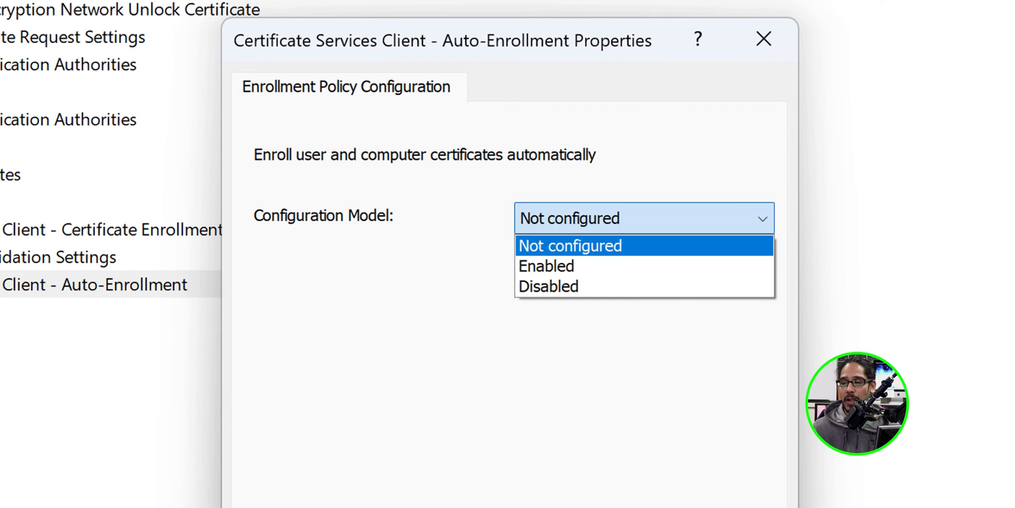
key(Down)
key(Return)
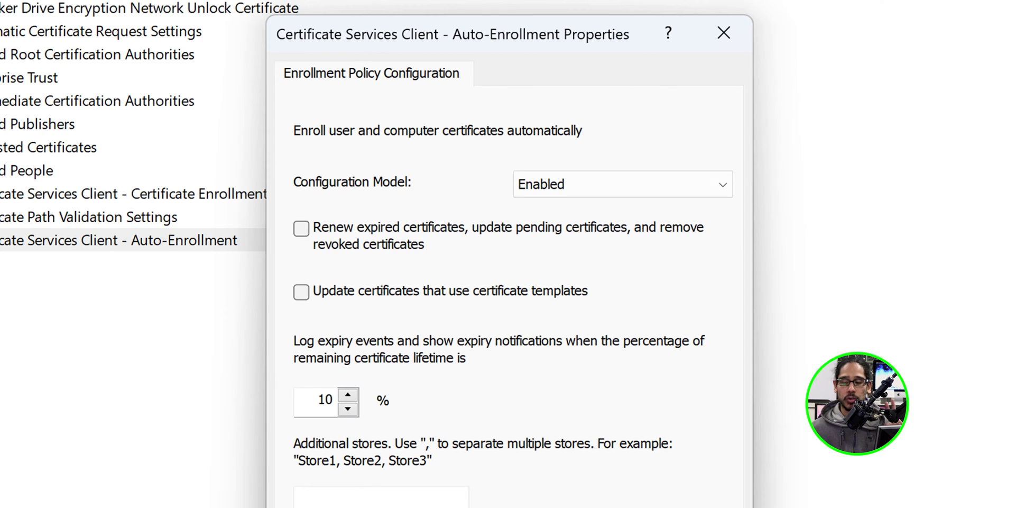
key(space)
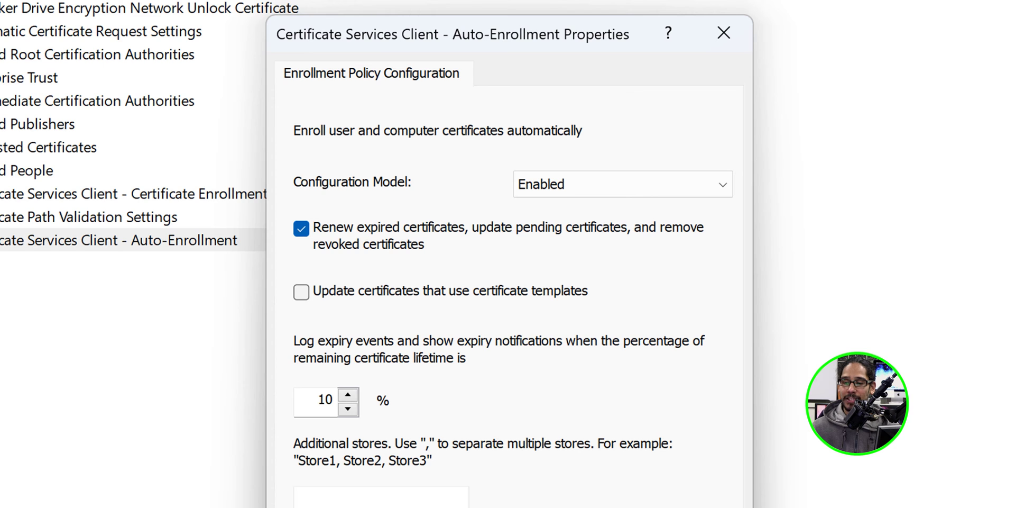
click(301, 291)
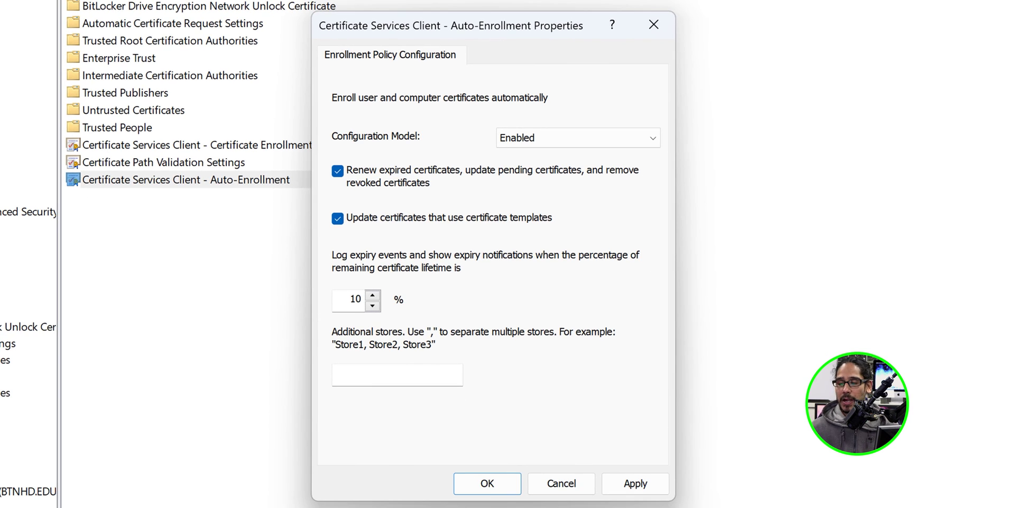
click(634, 483)
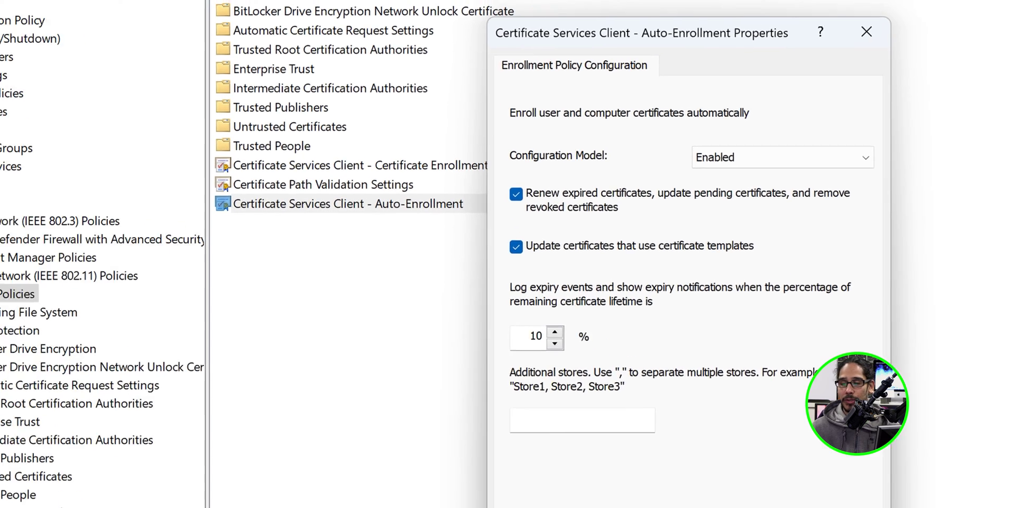
click(486, 483)
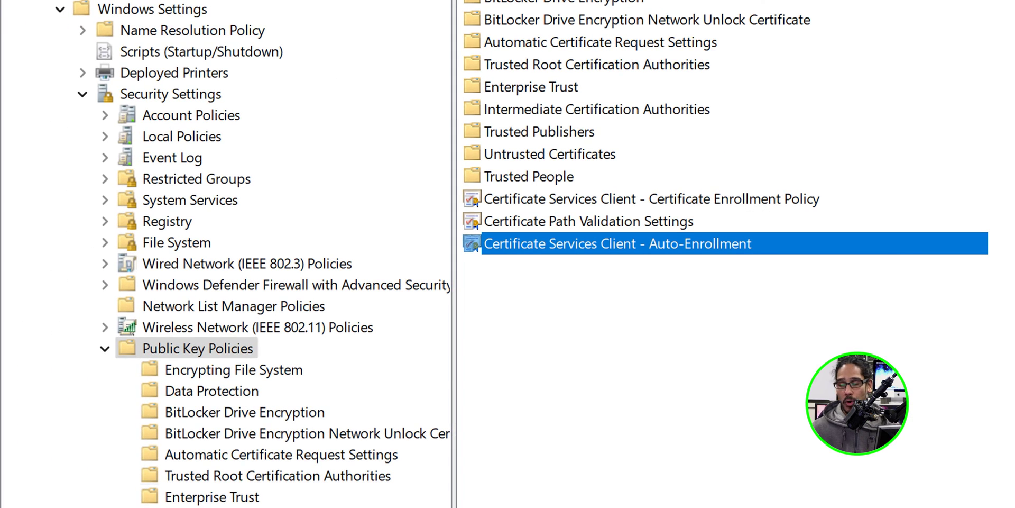
Close the policy editor and review the Certificate Enrollment Policy GPO's settings report down to its Public Key Policies.
key(alt+F4)
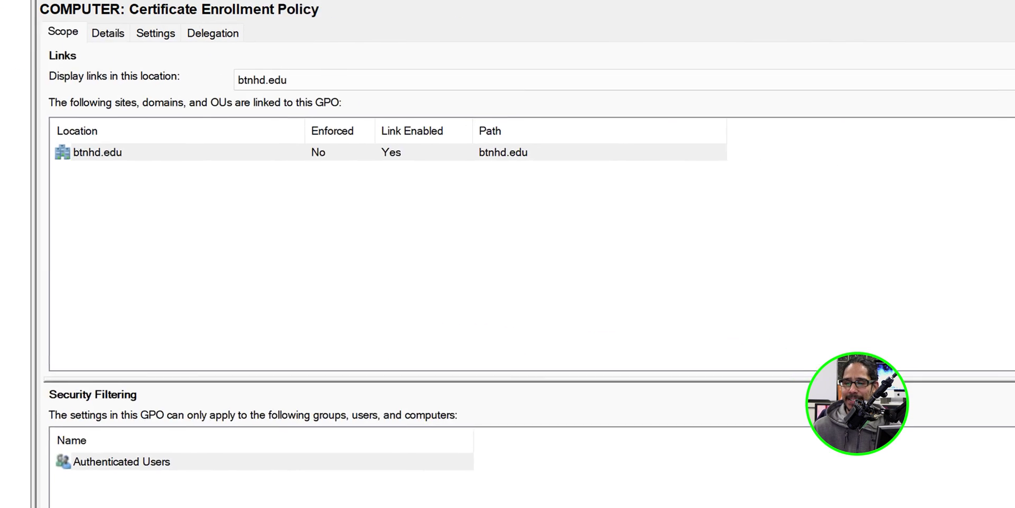
click(596, 42)
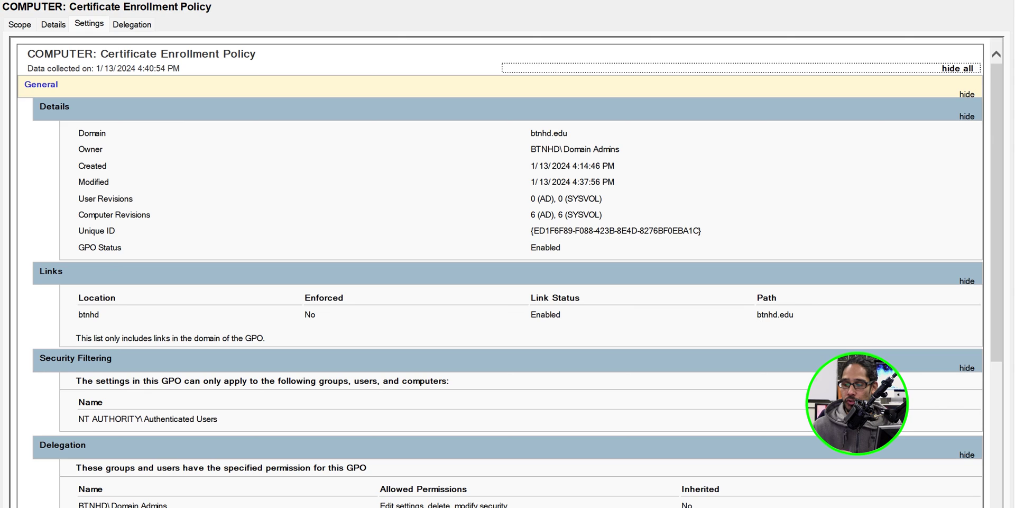
scroll(500, 272, down, 5)
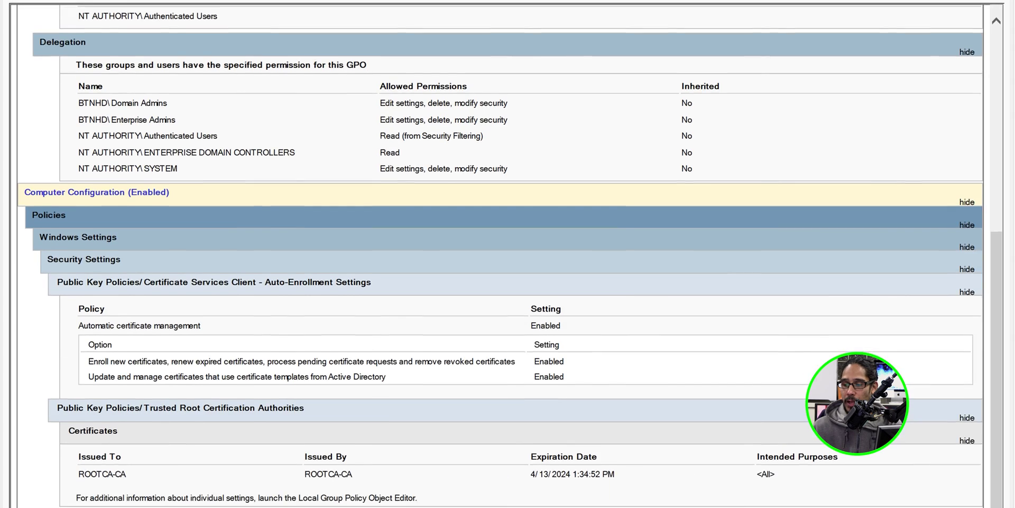